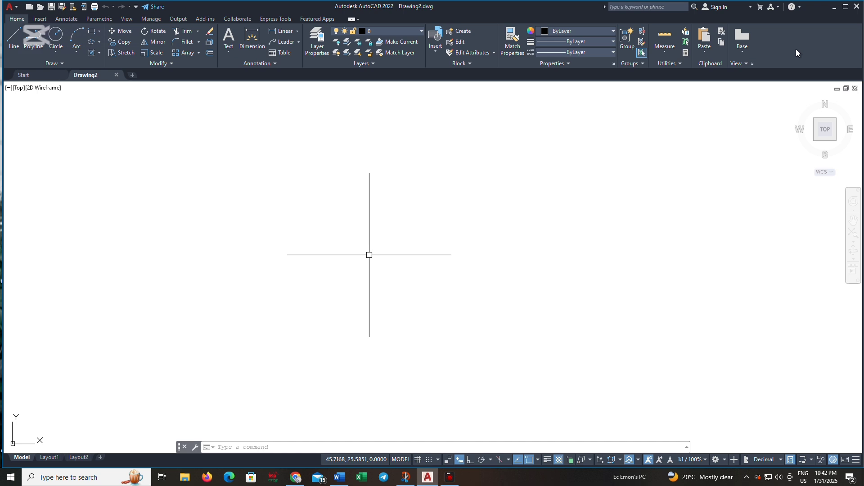
# Create three new layers with their default names in the Layer Properties Manager, and close the manager.
pyautogui.write('la')
pyautogui.press('Return')
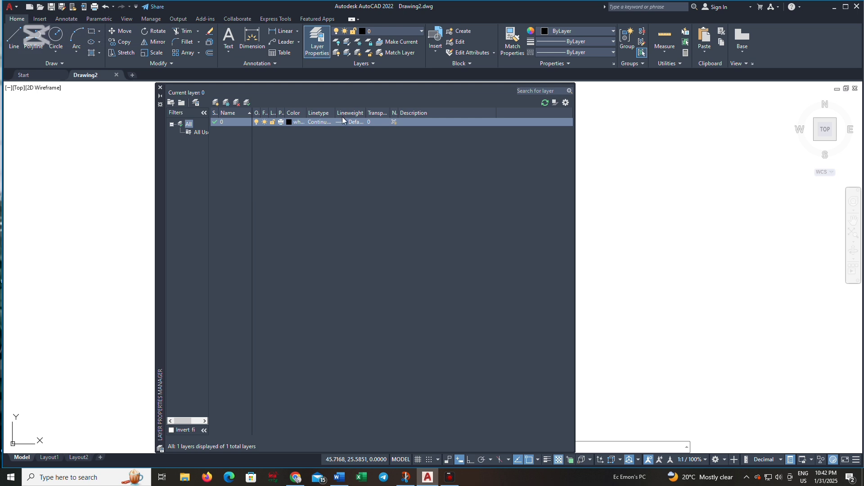
pyautogui.click(217, 107)
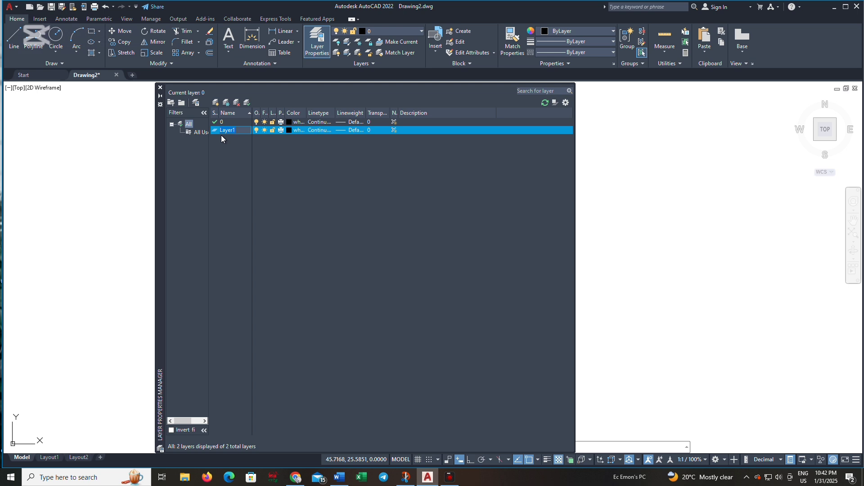
pyautogui.press('Return')
pyautogui.hotkey('alt', 'n')
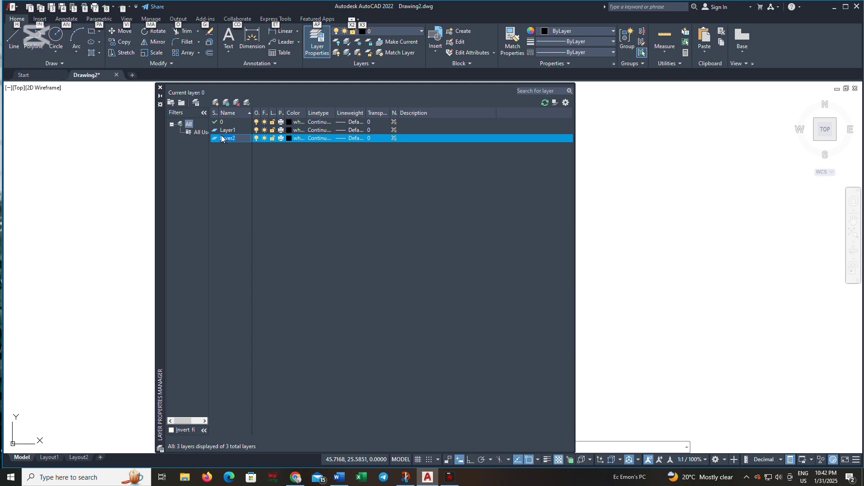
pyautogui.press('Return')
pyautogui.hotkey('alt', 'n')
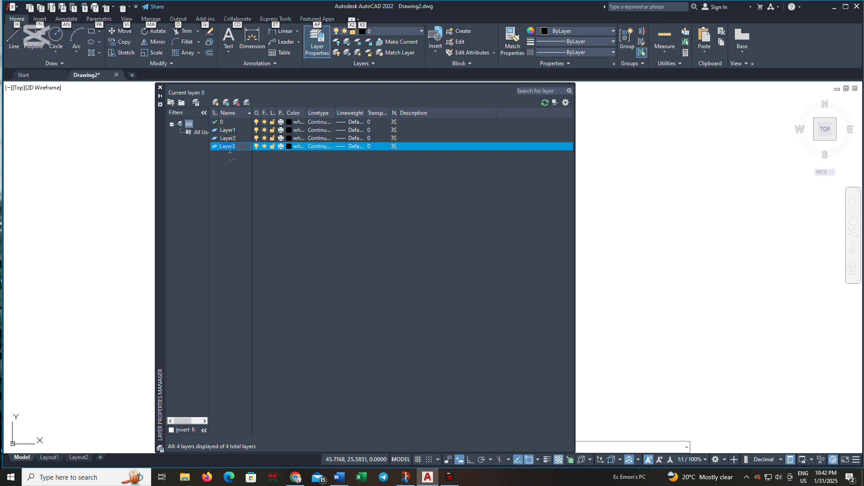
pyautogui.press('Escape')
pyautogui.press('Escape')
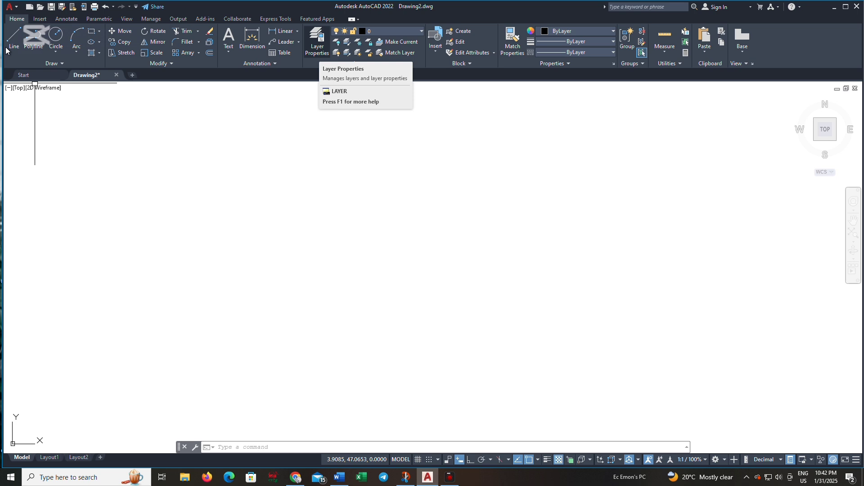
# Reopen the Layer Properties Manager and add three more layers with default names.
pyautogui.click(318, 40)
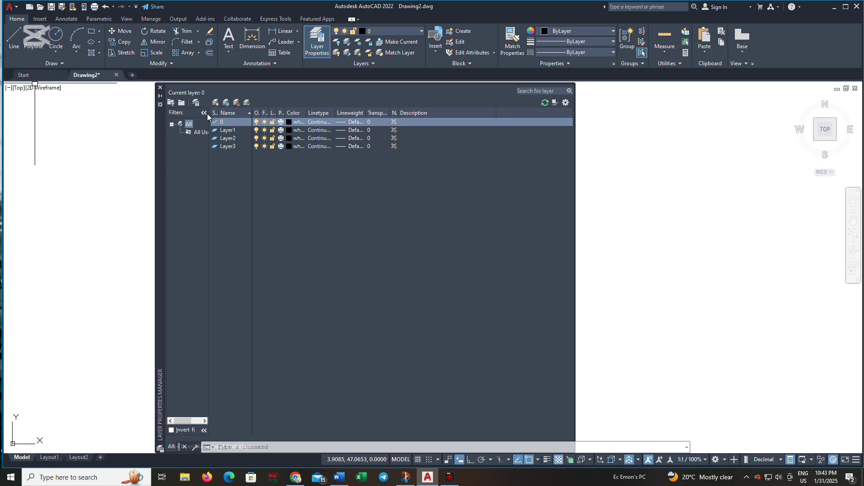
pyautogui.hotkey('alt', 'n')
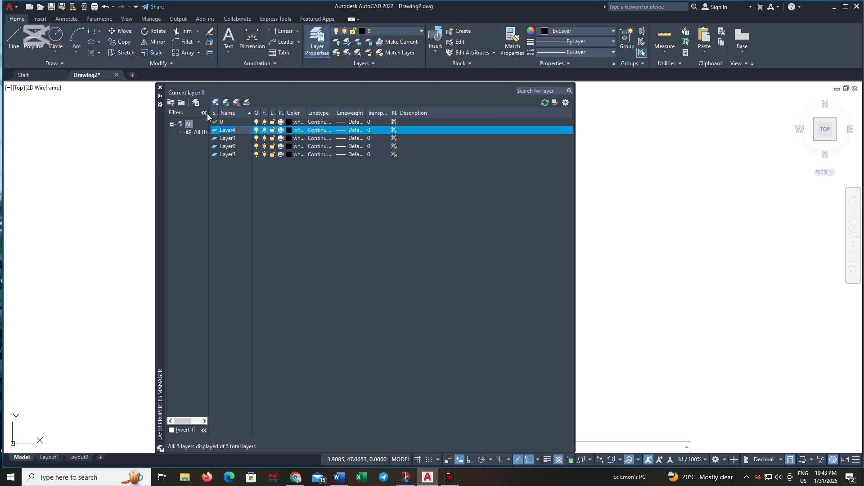
pyautogui.hotkey('alt', 'n')
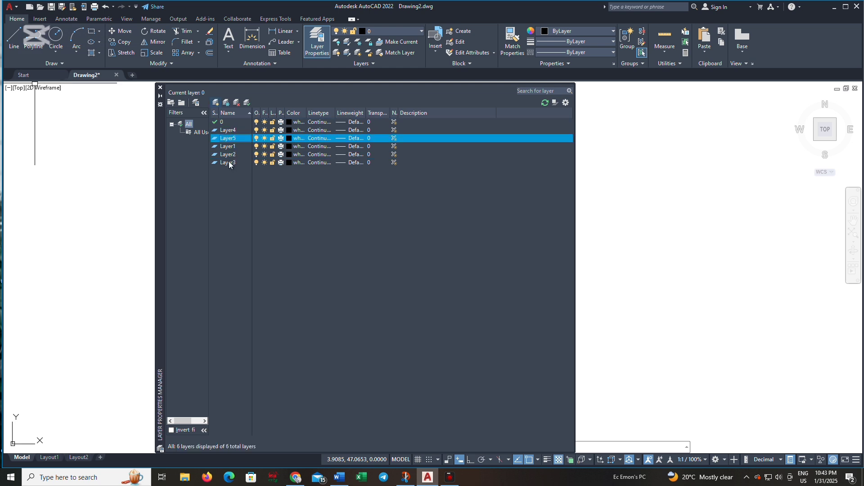
pyautogui.hotkey('alt', 'n')
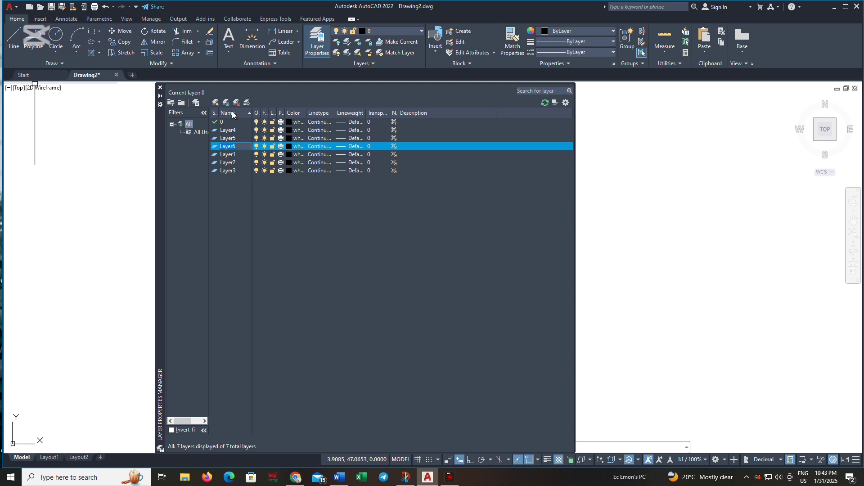
# Rename Layer4 as Wall and keep its color white.
pyautogui.press('Up')
pyautogui.press('Up')
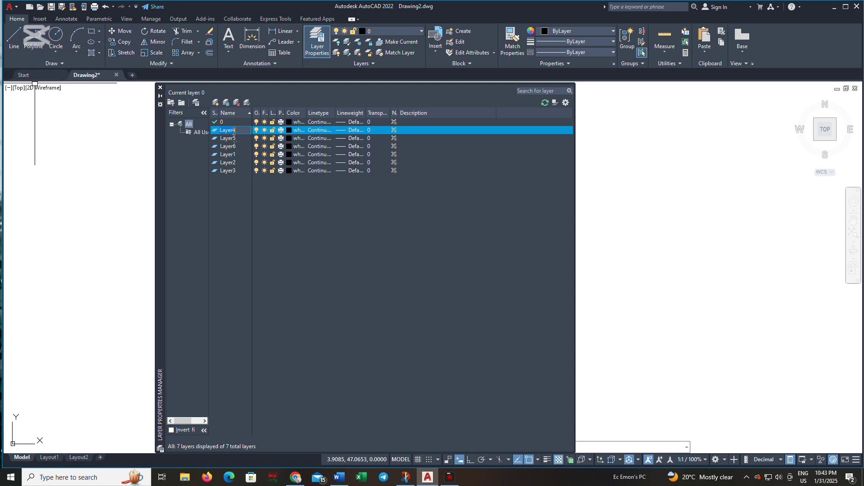
pyautogui.press('BackSpace')
pyautogui.press('BackSpace')
pyautogui.press('BackSpace')
pyautogui.press('BackSpace')
pyautogui.press('BackSpace')
pyautogui.press('BackSpace')
pyautogui.write('Wall')
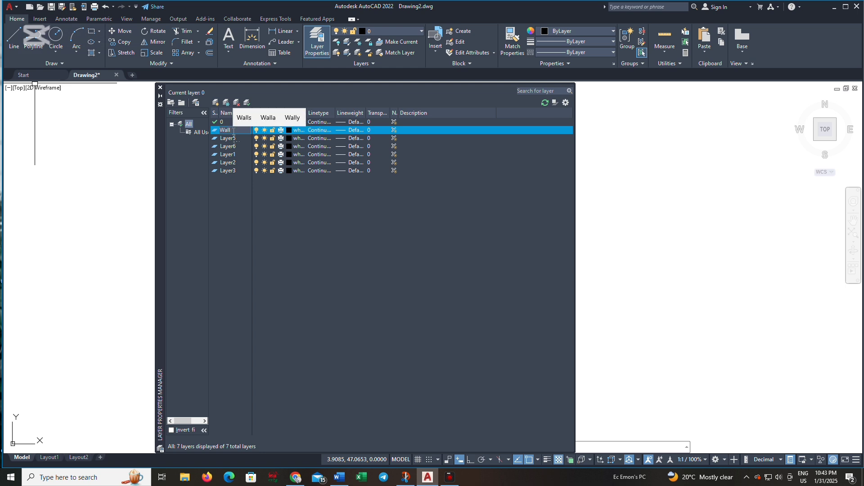
pyautogui.press('Tab')
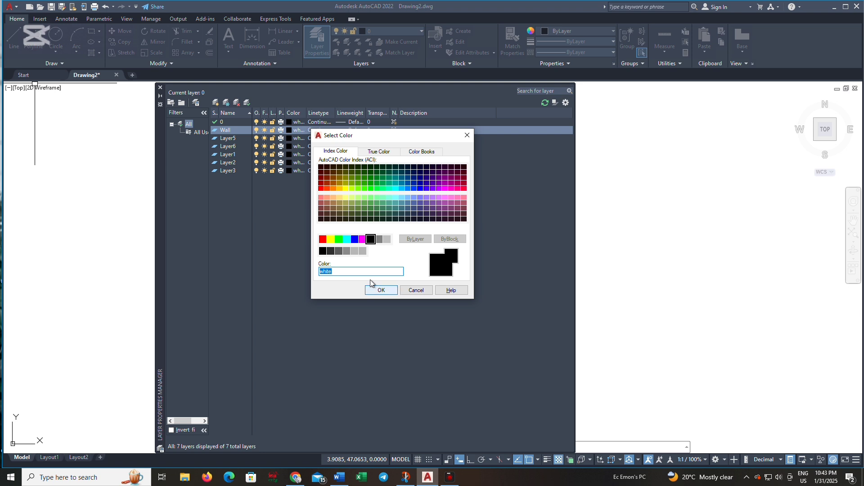
pyautogui.press('Return')
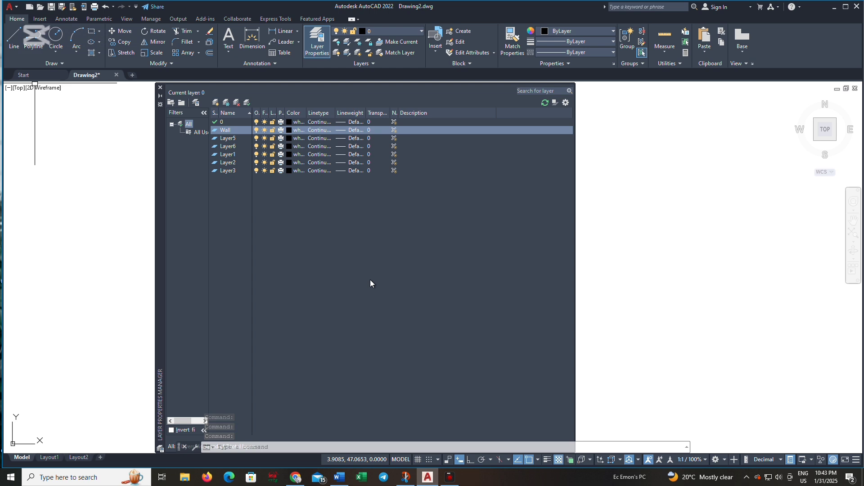
# Browse the linetypes that can be loaded for the Wall layer, and keep it on Continuous.
pyautogui.click(319, 130)
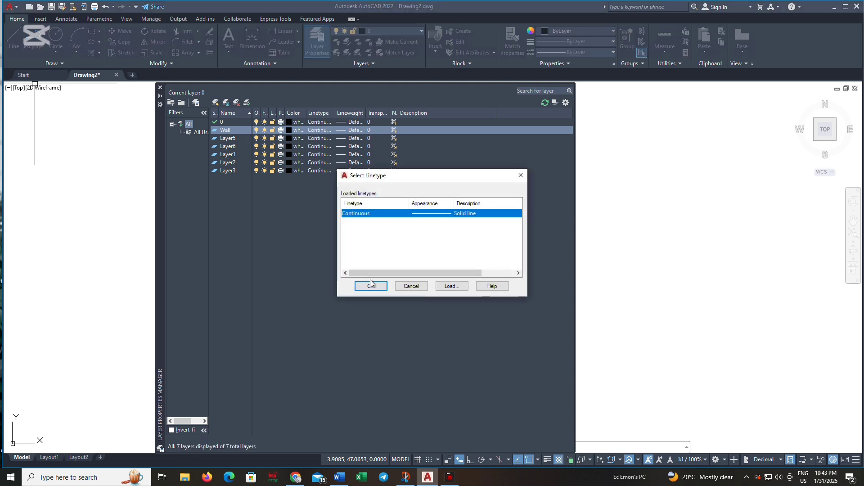
pyautogui.click(452, 286)
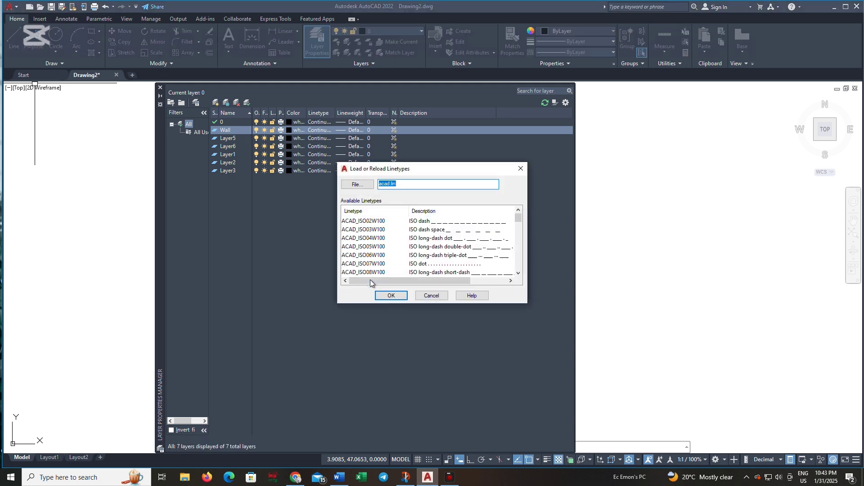
pyautogui.scroll(-3, 370, 280)
pyautogui.scroll(3, 370, 280)
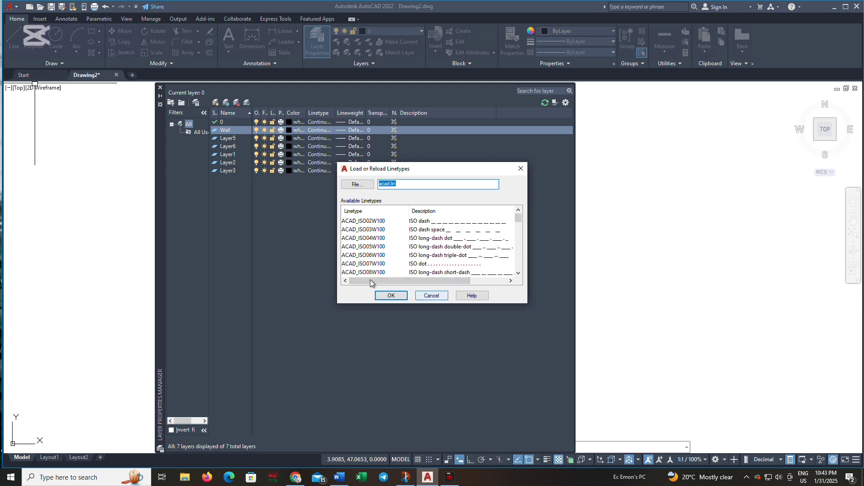
pyautogui.click(432, 296)
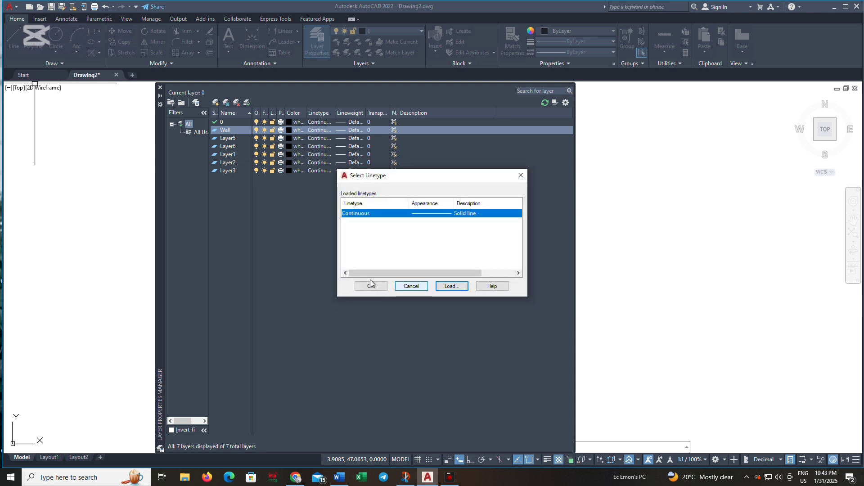
pyautogui.click(370, 281)
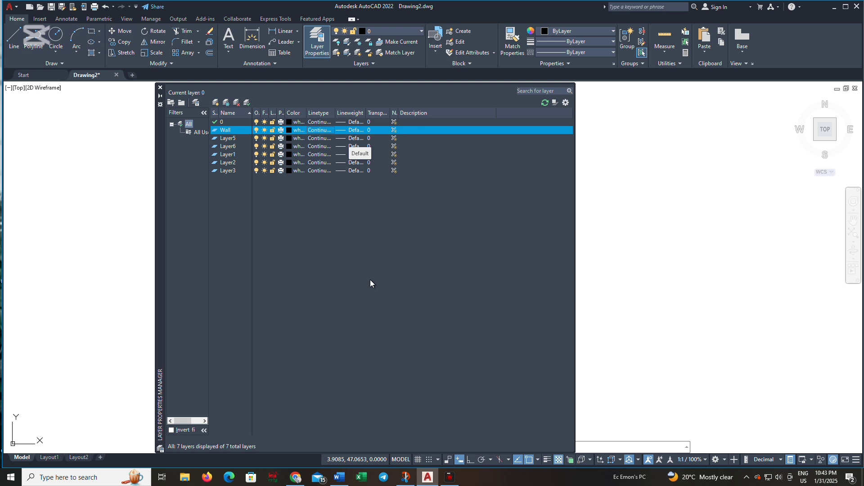
# Set the Wall layer's lineweight to 0.25 mm and open the name of Layer5 for editing.
pyautogui.click(352, 131)
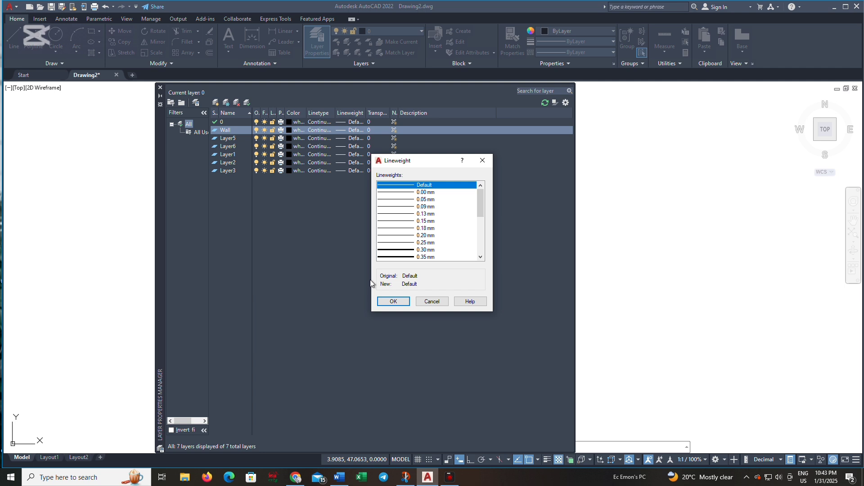
pyautogui.click(426, 243)
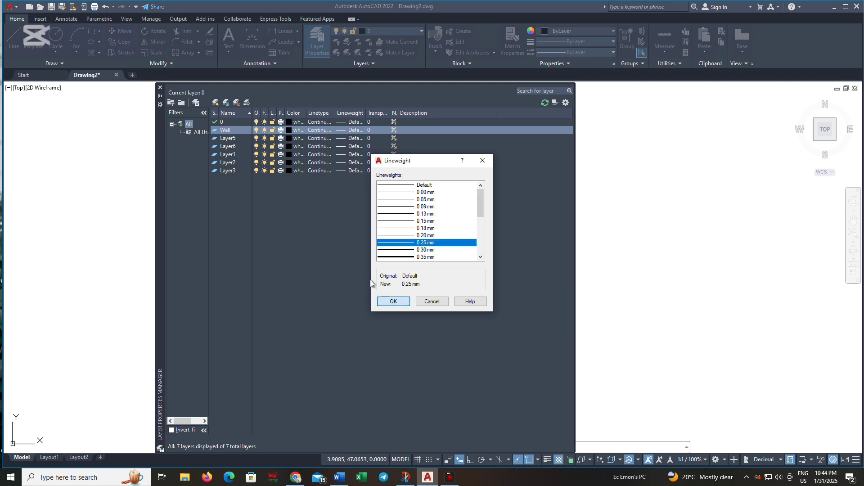
pyautogui.click(393, 301)
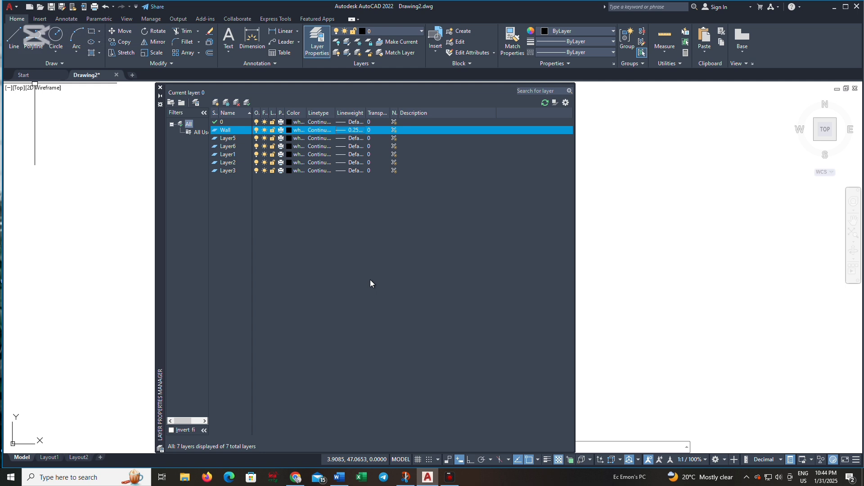
pyautogui.doubleClick(241, 138)
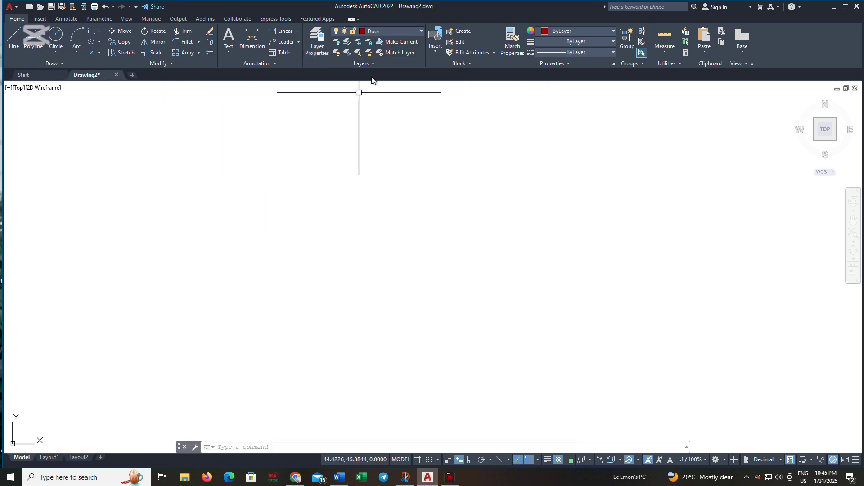
# Draw a freehand rectangle on the Door layer in the middle of the drawing area.
pyautogui.click(391, 31)
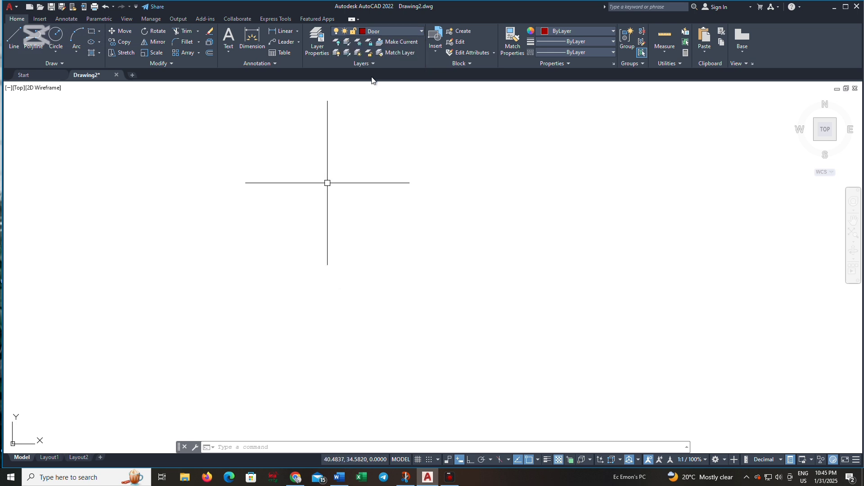
pyautogui.write('e')
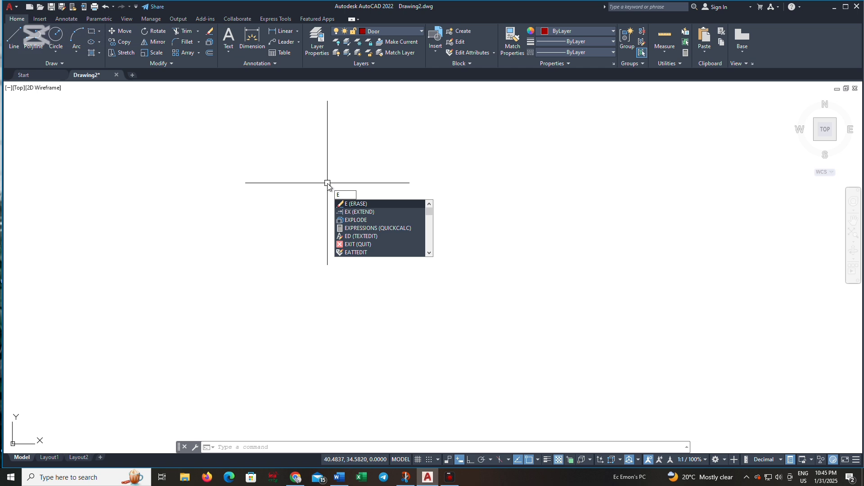
pyautogui.press('BackSpace')
pyautogui.write('rec')
pyautogui.press('Return')
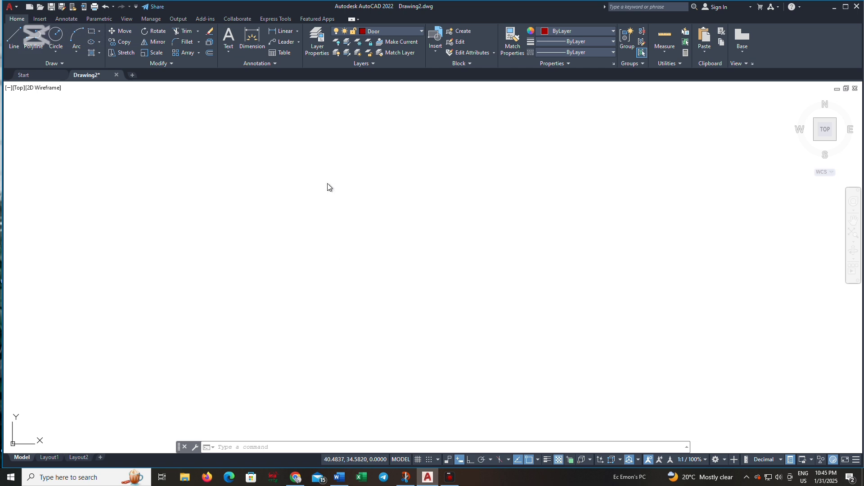
pyautogui.click(299, 165)
pyautogui.click(512, 341)
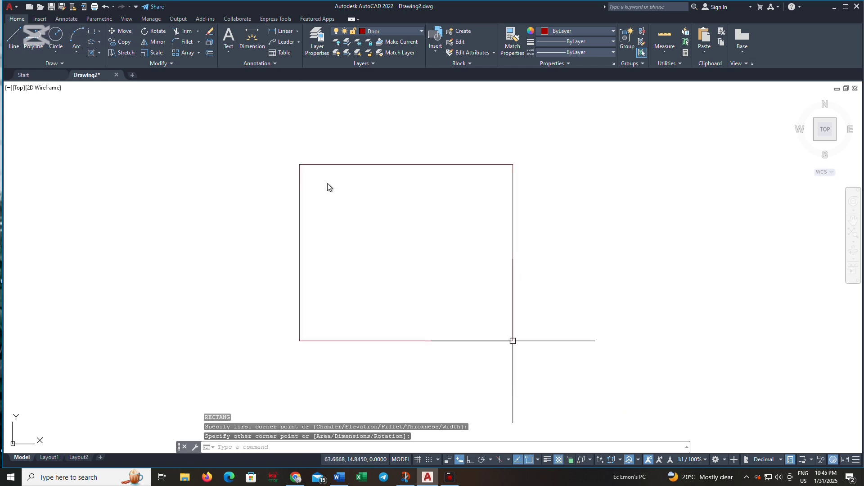
# Reassign the rectangle to the Boundary Wall layer, and reselect it to check which layer it is on.
pyautogui.click(582, 324)
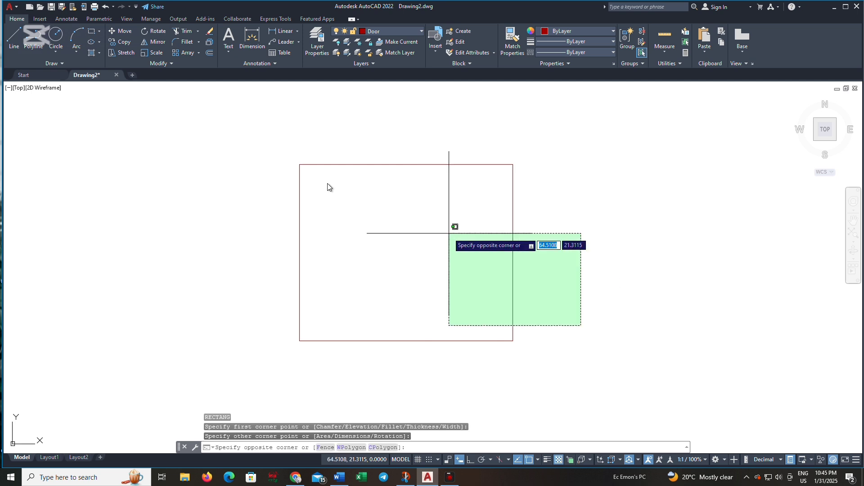
pyautogui.click(449, 233)
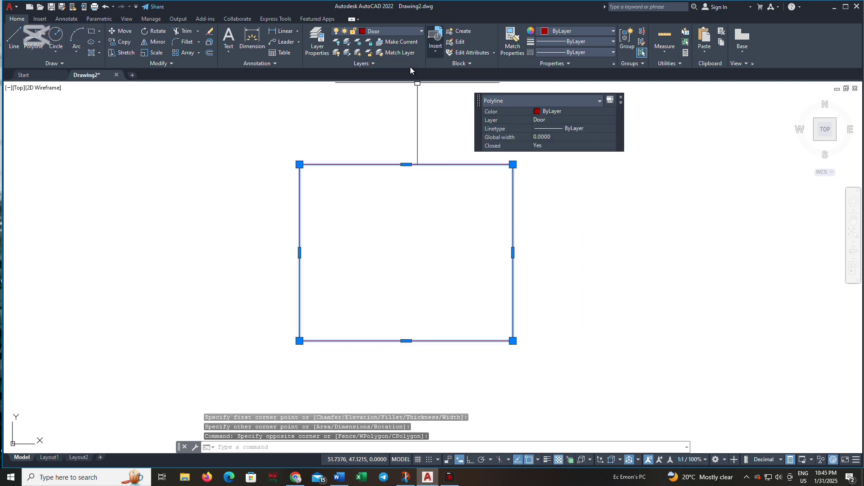
pyautogui.click(397, 32)
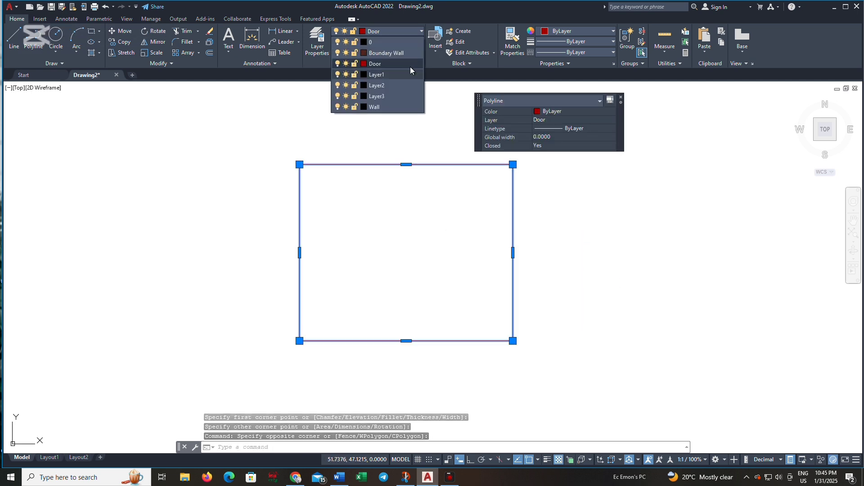
pyautogui.click(387, 53)
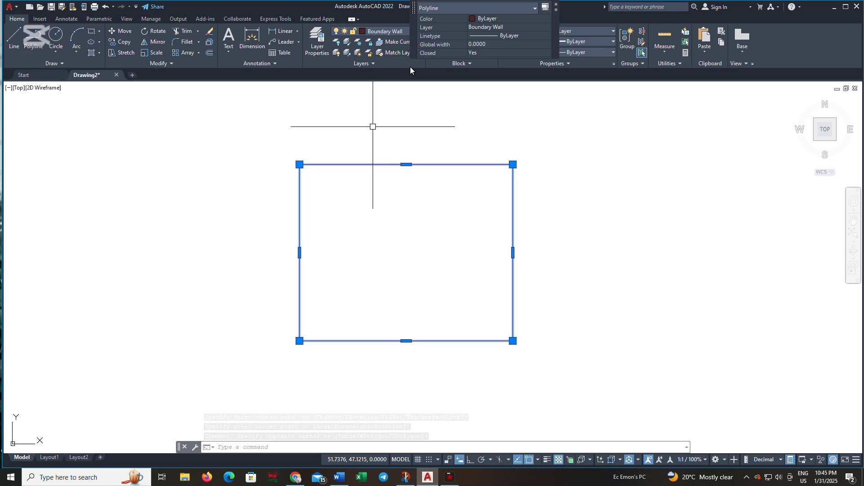
pyautogui.click(529, 229)
pyautogui.press('Escape')
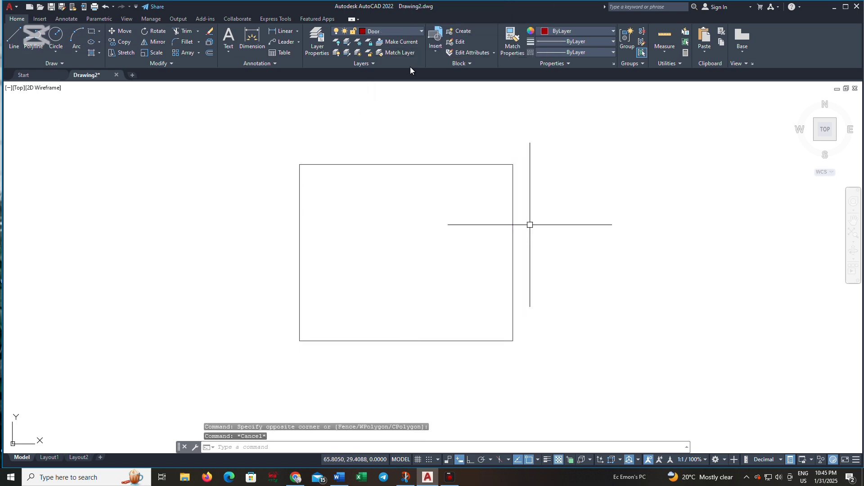
pyautogui.click(530, 228)
pyautogui.click(480, 193)
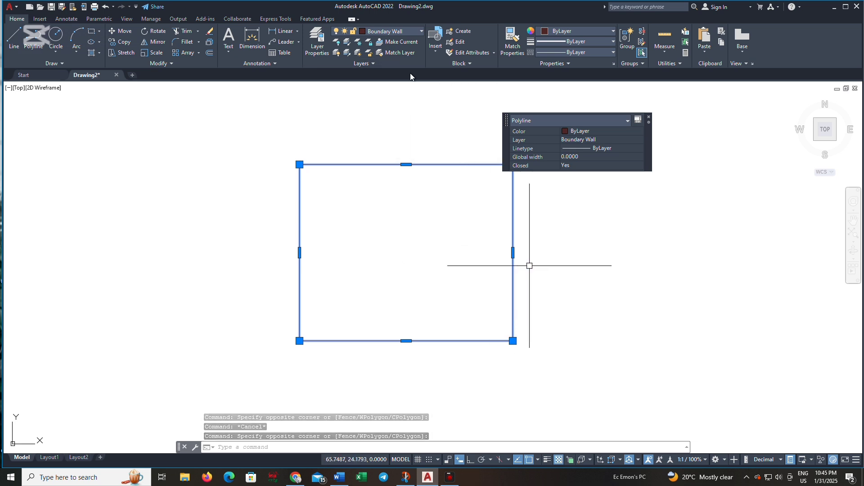
pyautogui.press('Escape')
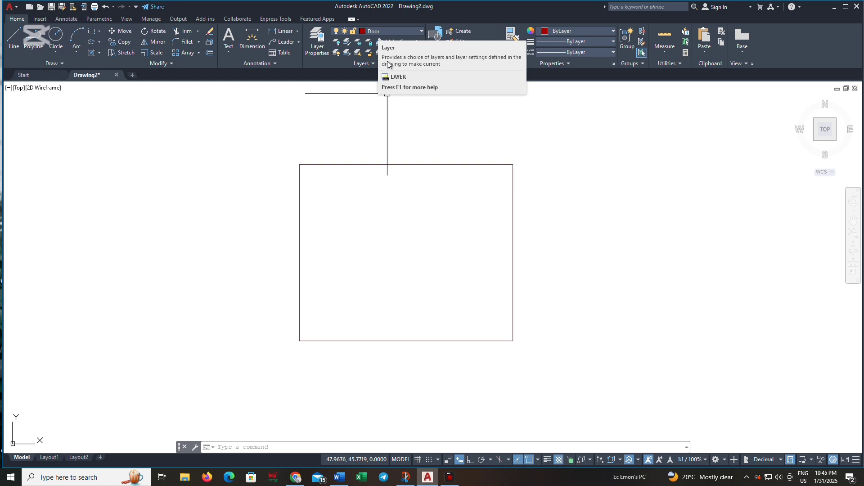
# Reassign the rectangle to the Wall layer and leave it deselected.
pyautogui.click(344, 189)
pyautogui.click(259, 121)
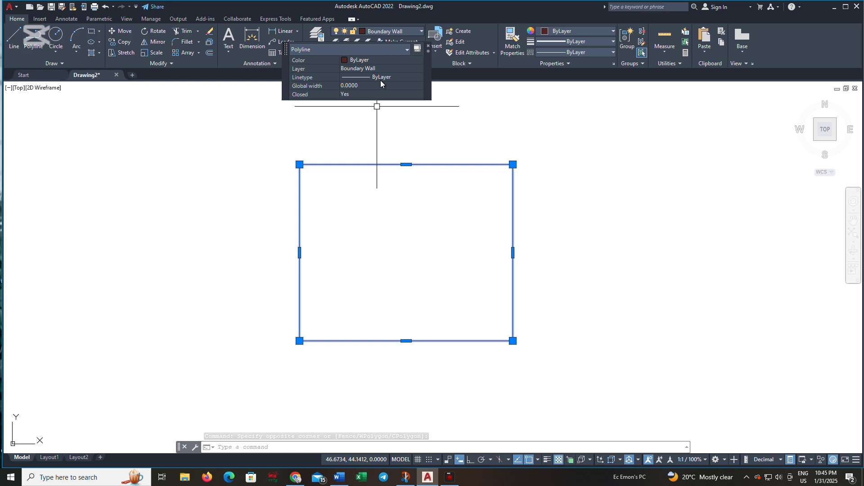
pyautogui.click(383, 31)
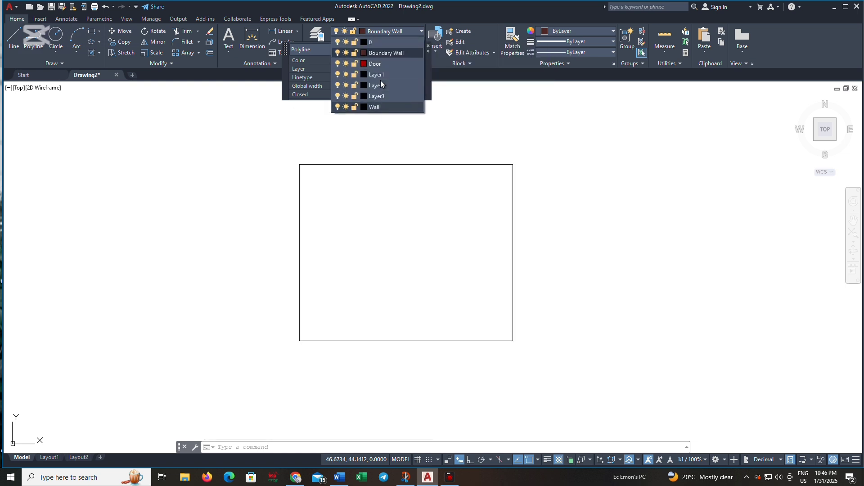
pyautogui.click(381, 107)
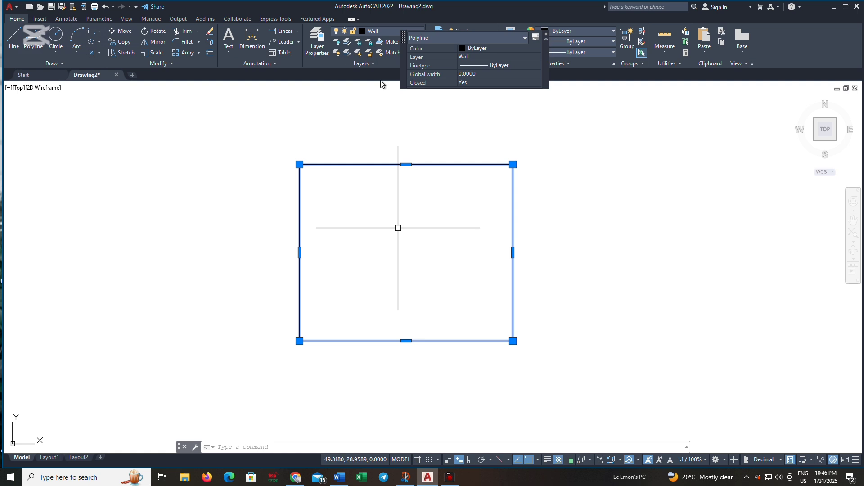
pyautogui.press('Escape')
pyautogui.click(326, 191)
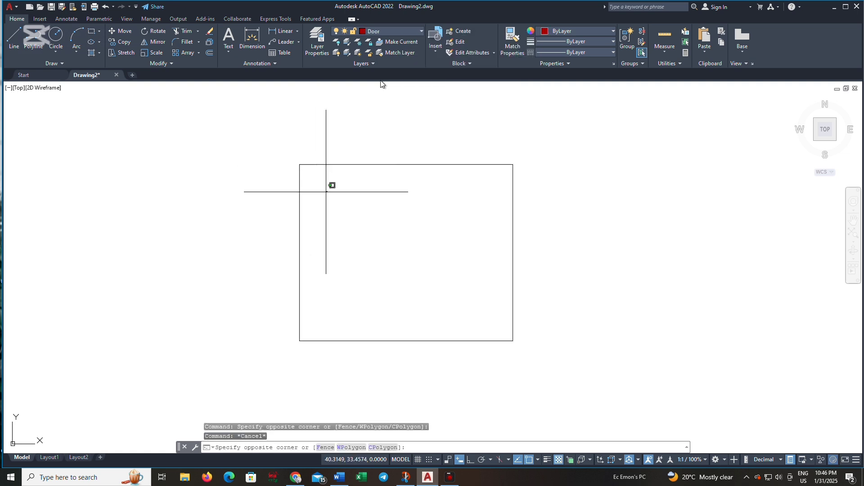
pyautogui.click(264, 158)
pyautogui.press('Escape')
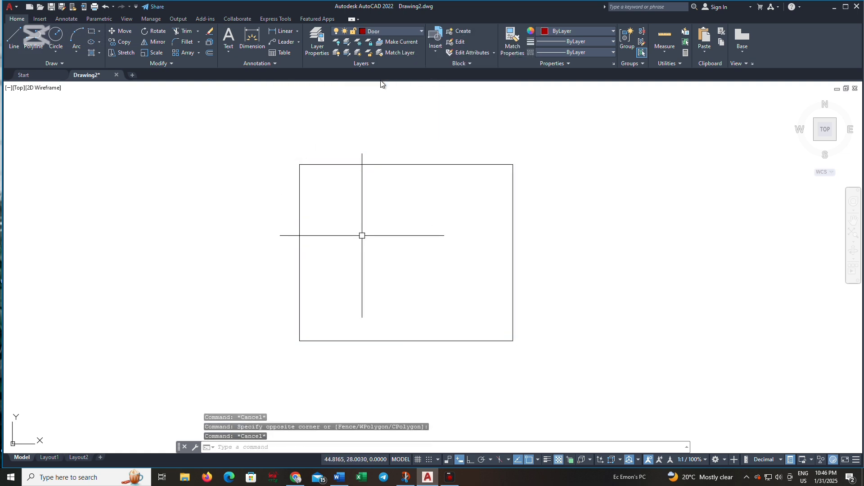